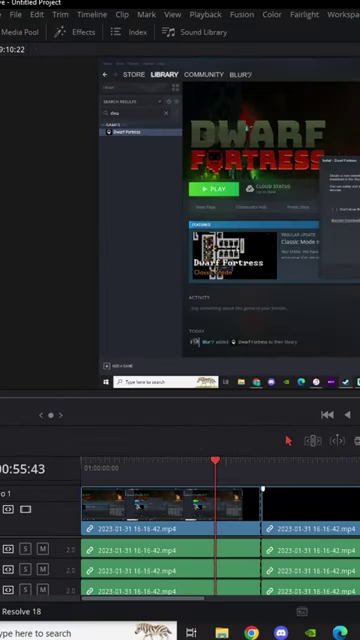
Play the Dwarf Fortress Steam clip from the start of the timeline.
{"action": "key", "text": "Home"}
{"action": "key", "text": "space"}
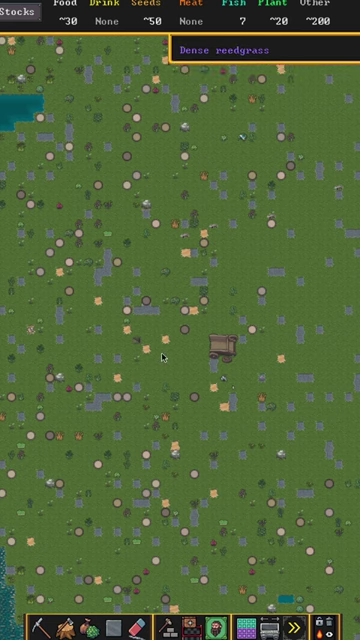
{"action": "scroll", "coordinate": [163, 357], "scroll_direction": "up", "scroll_amount": 3}
{"action": "scroll", "coordinate": [163, 357], "scroll_direction": "up", "scroll_amount": 1}
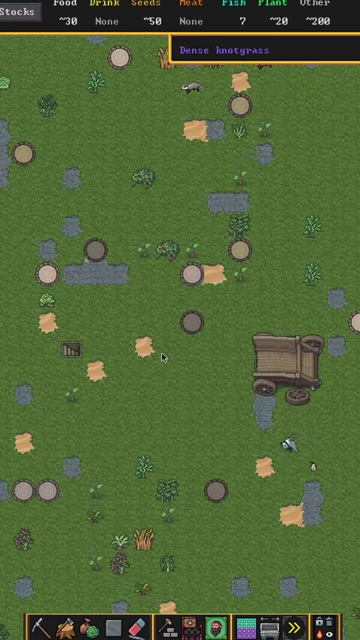
{"action": "scroll", "coordinate": [163, 357], "scroll_direction": "up", "scroll_amount": 1}
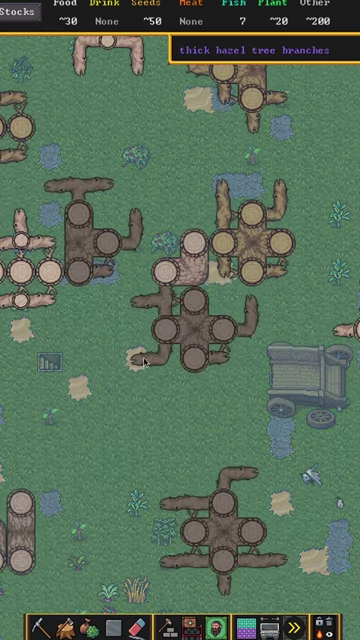
{"action": "scroll", "coordinate": [155, 362], "scroll_direction": "down", "scroll_amount": 5}
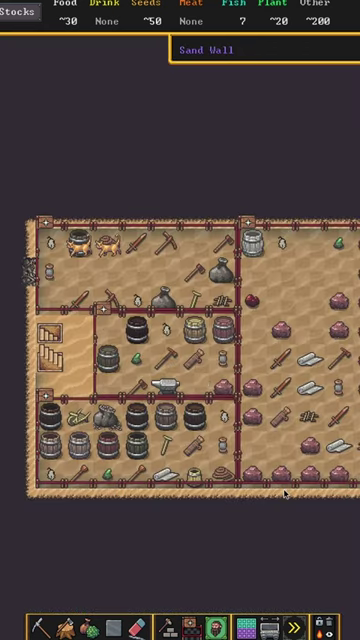
{"action": "scroll", "coordinate": [284, 470], "scroll_direction": "down", "scroll_amount": 1}
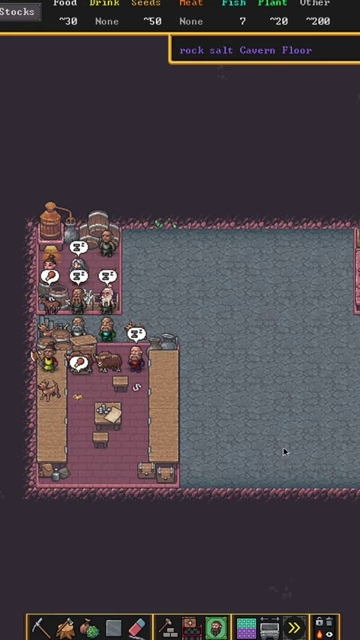